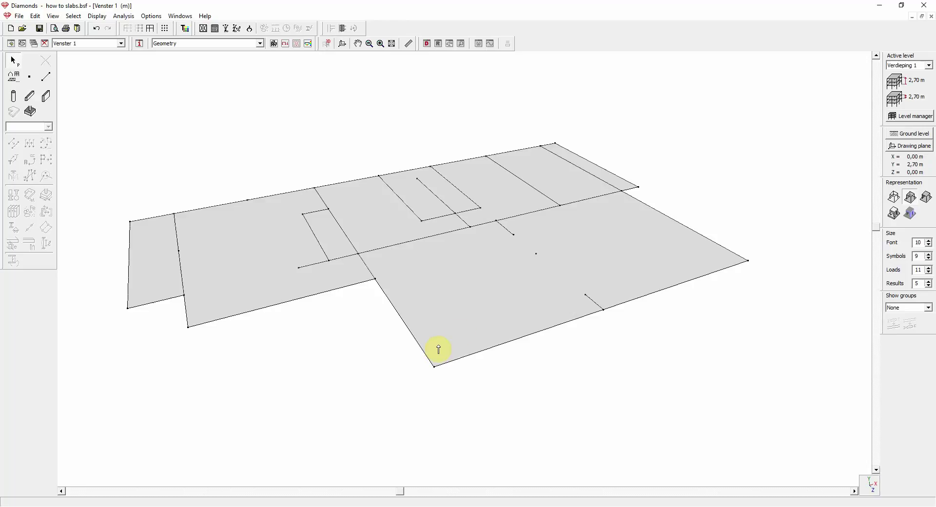
Select the front slab's centre point and start assigning a point support to it
left_click(535, 252)
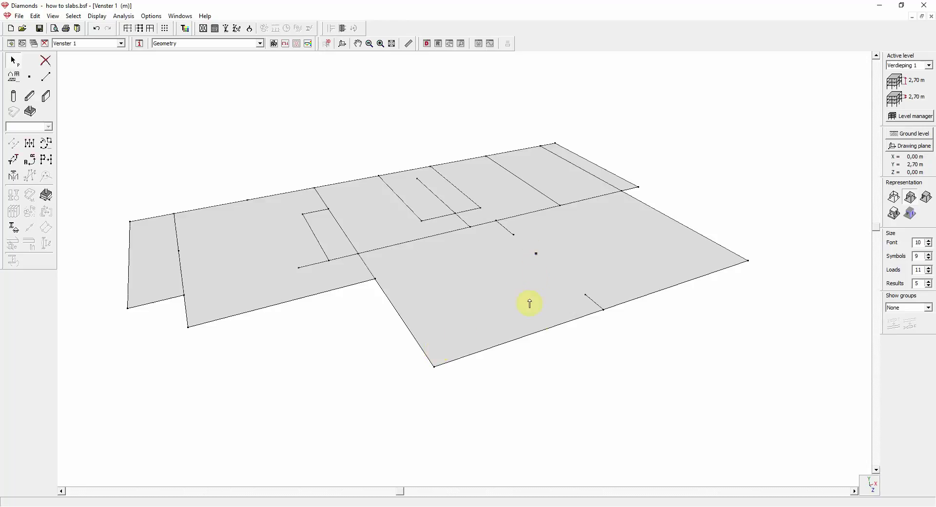
left_click(539, 330)
left_click(489, 293)
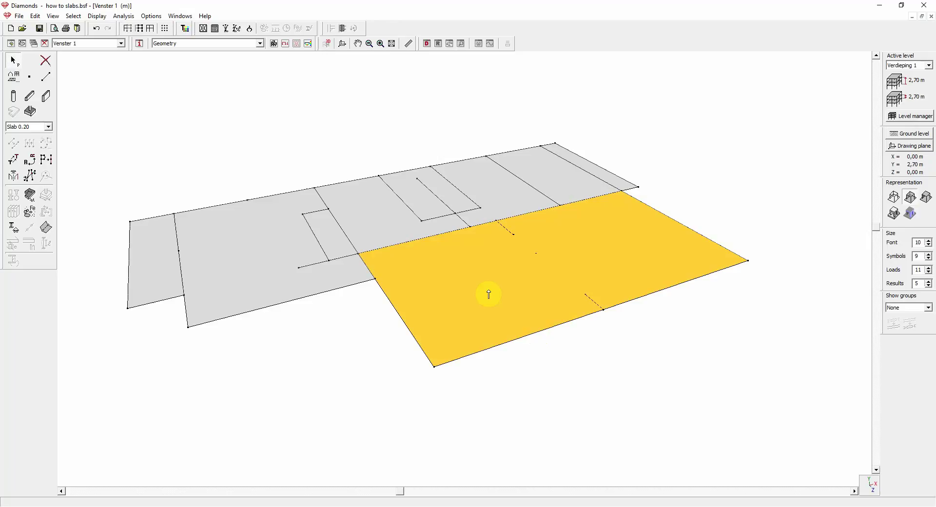
left_click(536, 254)
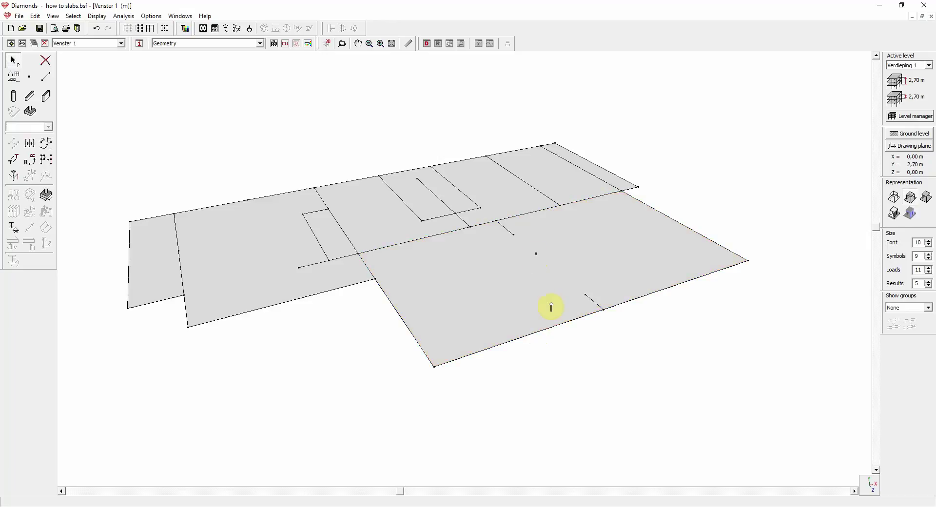
left_click(17, 229)
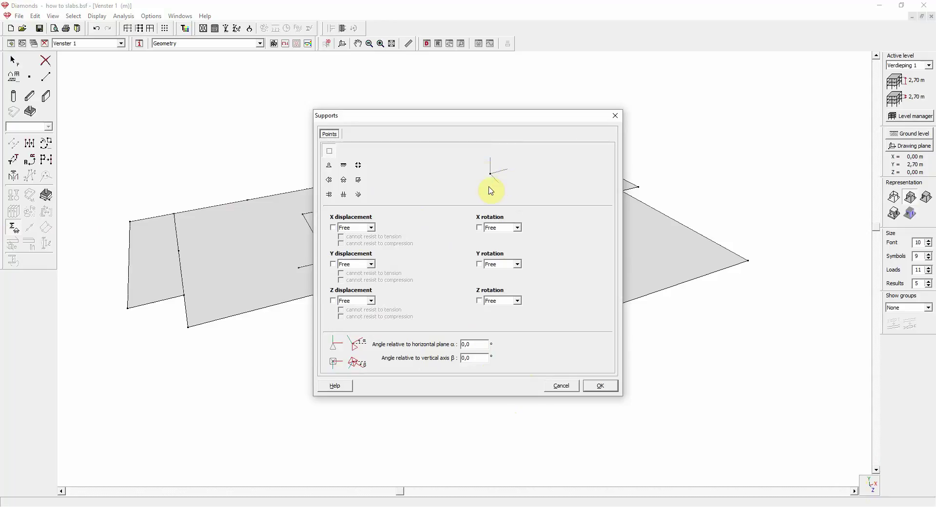
Set the point support's Y displacement and Y rotation to Fixed
left_click(371, 266)
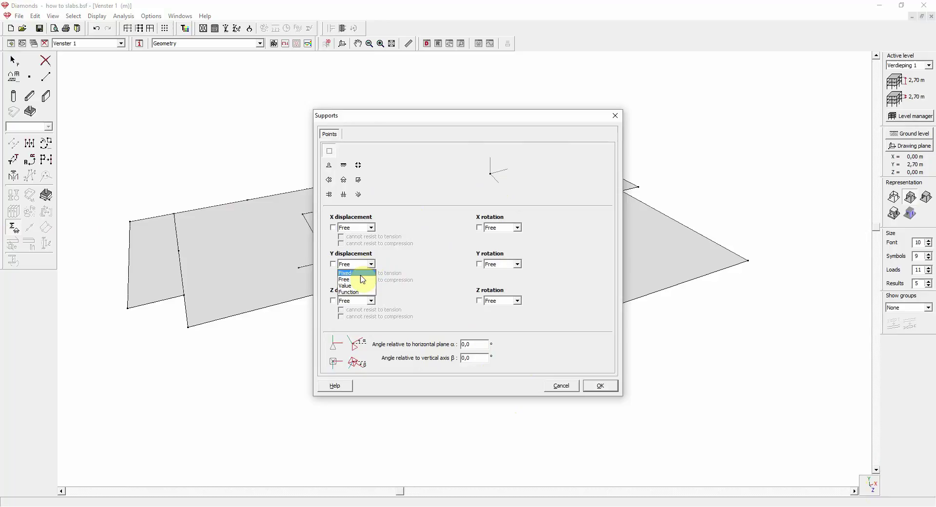
left_click(361, 274)
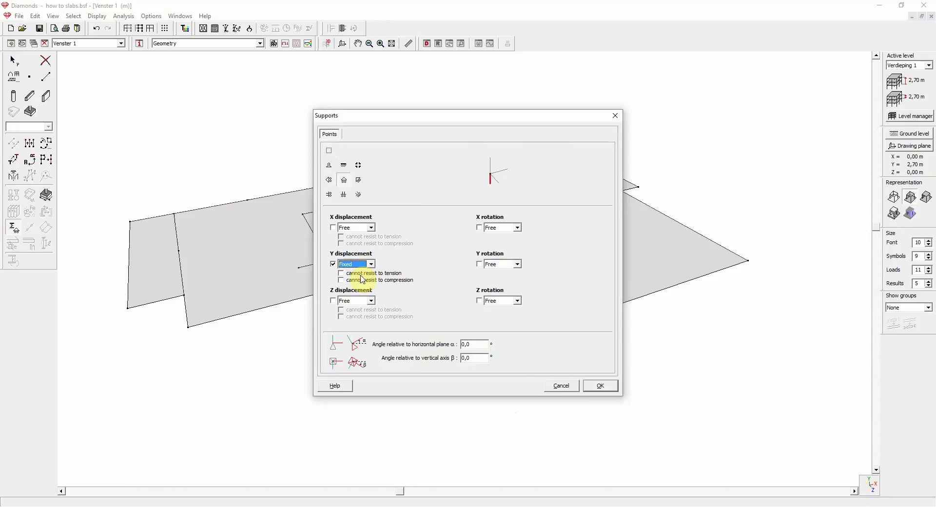
left_click(334, 264)
left_click(334, 264)
left_click(479, 264)
Give Z displacement a 2000 kN/m spring value and Z rotation 1000 kNm/Rad
left_click(369, 303)
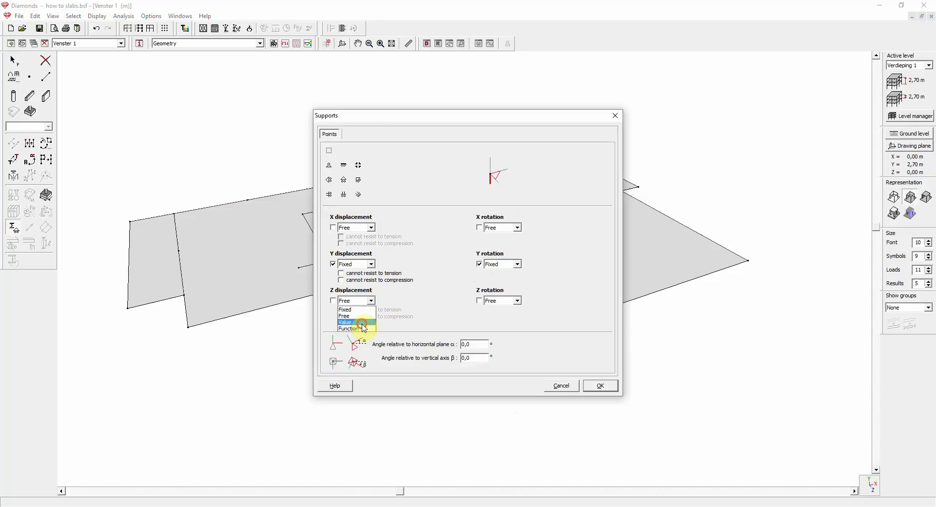
left_click(363, 326)
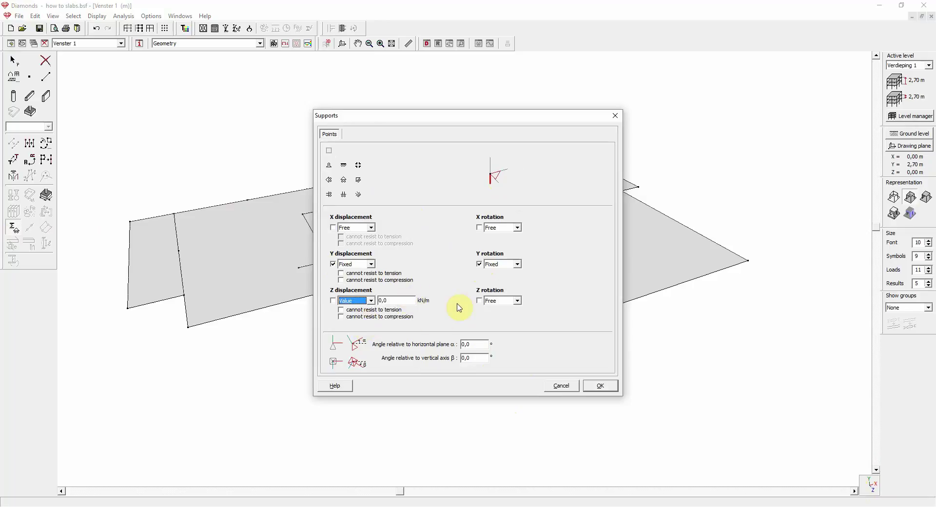
left_click(518, 301)
left_click(509, 321)
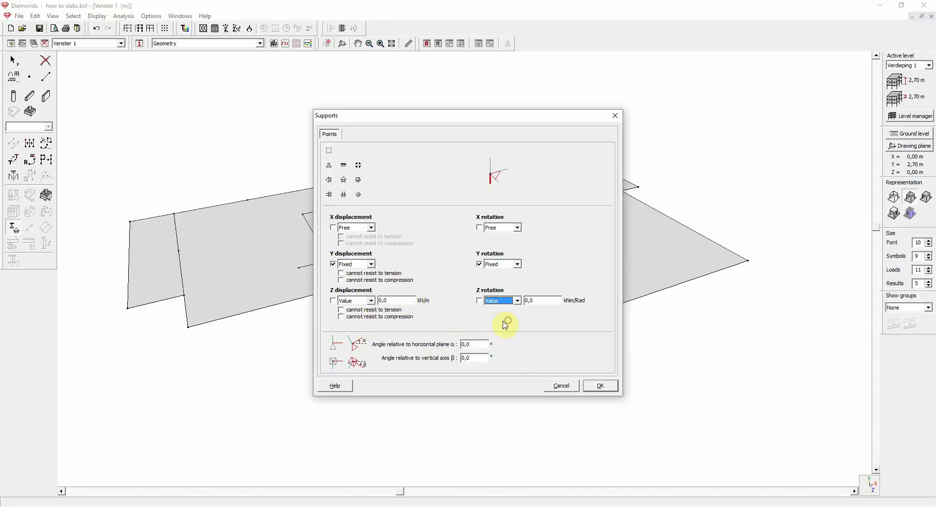
double_click(385, 301)
type("20")
double_click(533, 300)
type("1000")
Set X displacement and X rotation to Function, cancelling the function definition each time
left_click(372, 227)
left_click(367, 258)
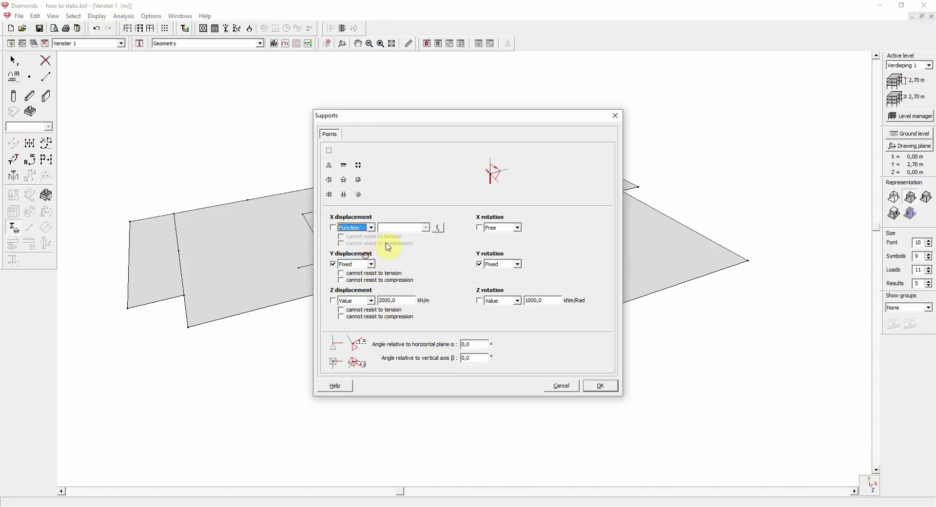
left_click(440, 228)
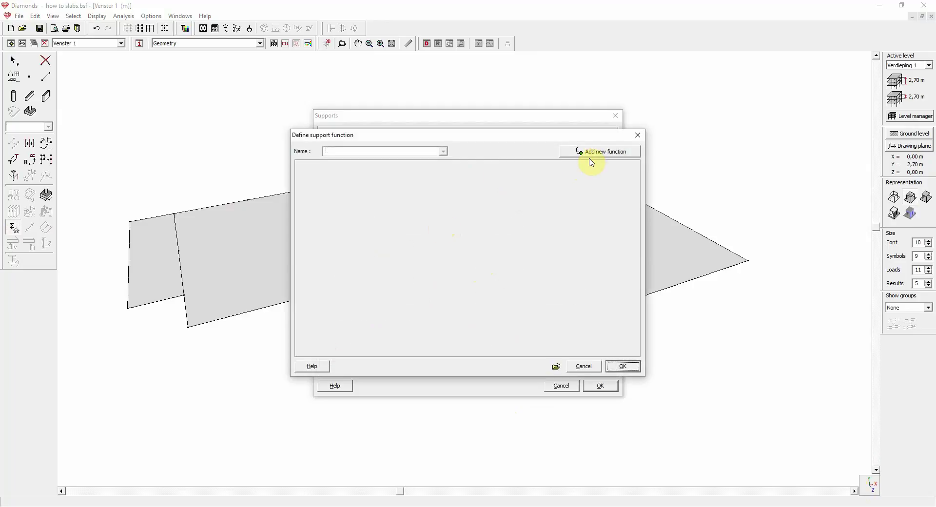
left_click(590, 153)
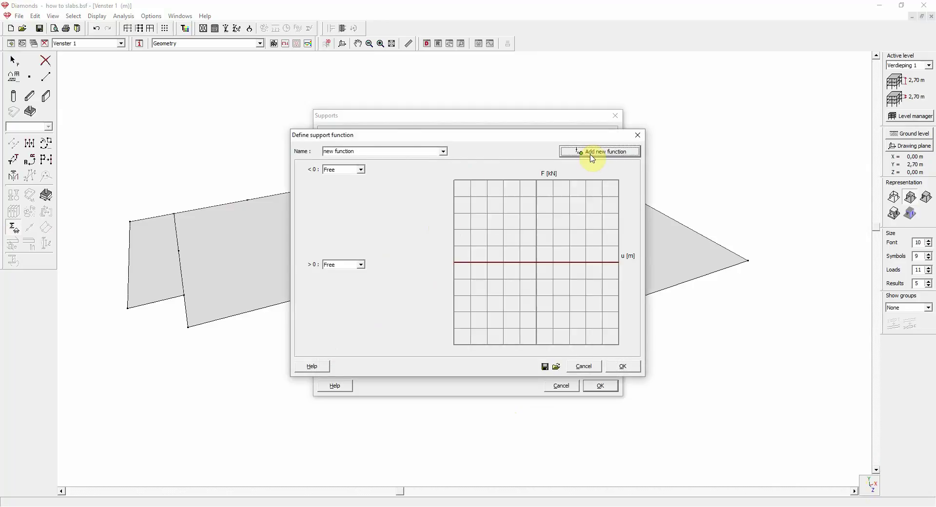
left_click(585, 367)
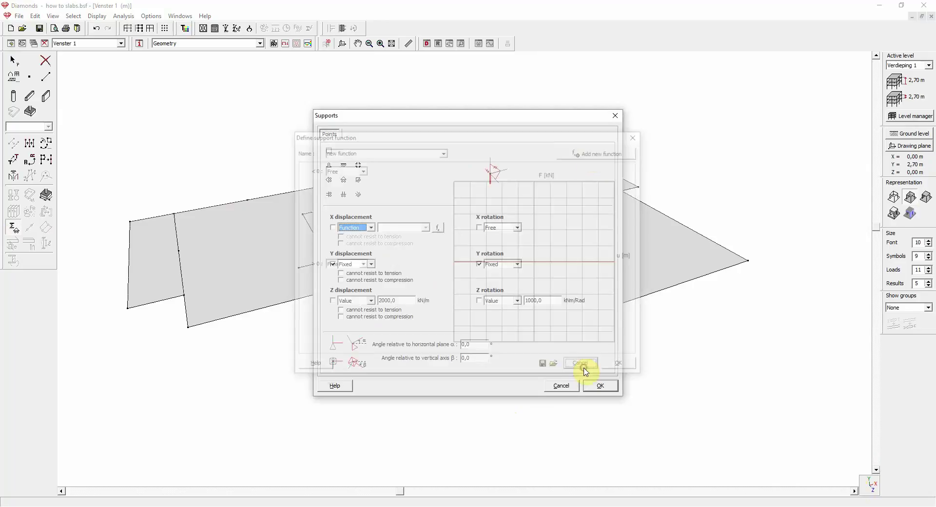
left_click(519, 227)
left_click(511, 255)
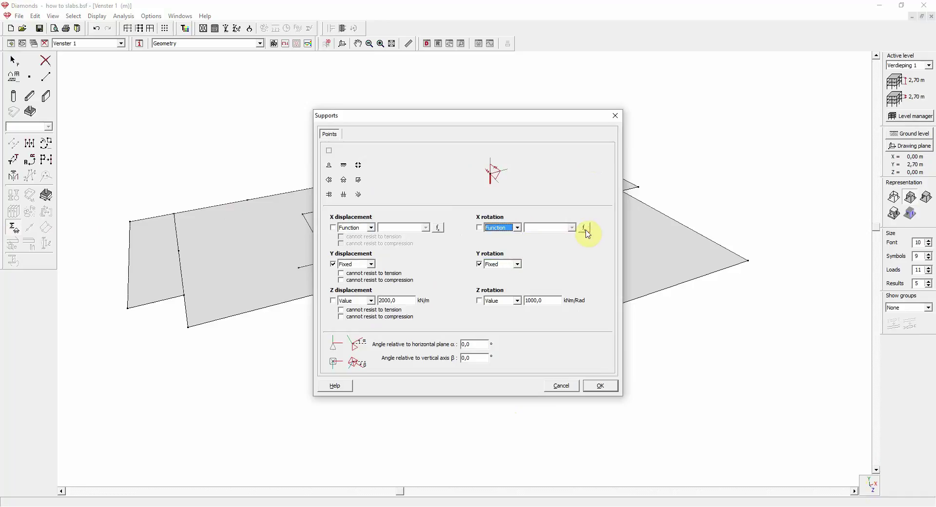
left_click(586, 230)
left_click(583, 365)
Try the pinned and fixed presets, clear restraints, then pick the Y-displacement-only preset
left_click(344, 180)
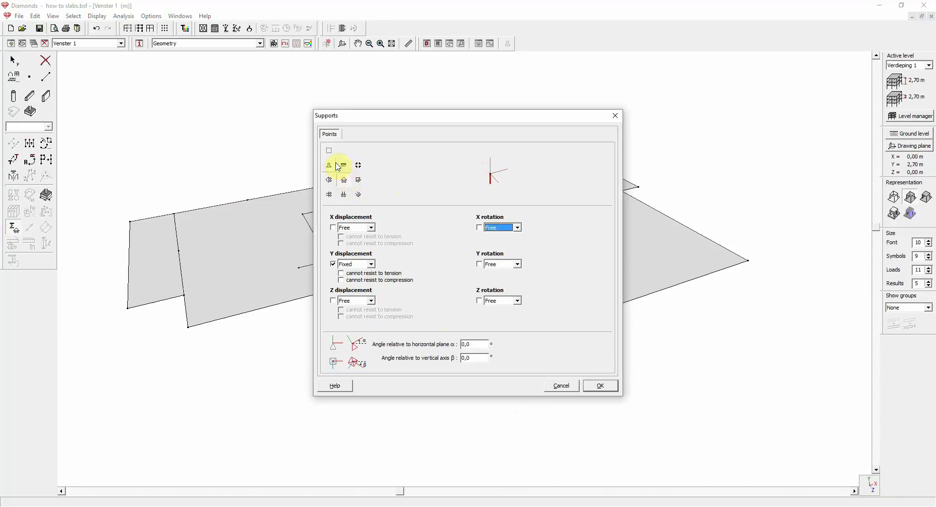
left_click(329, 165)
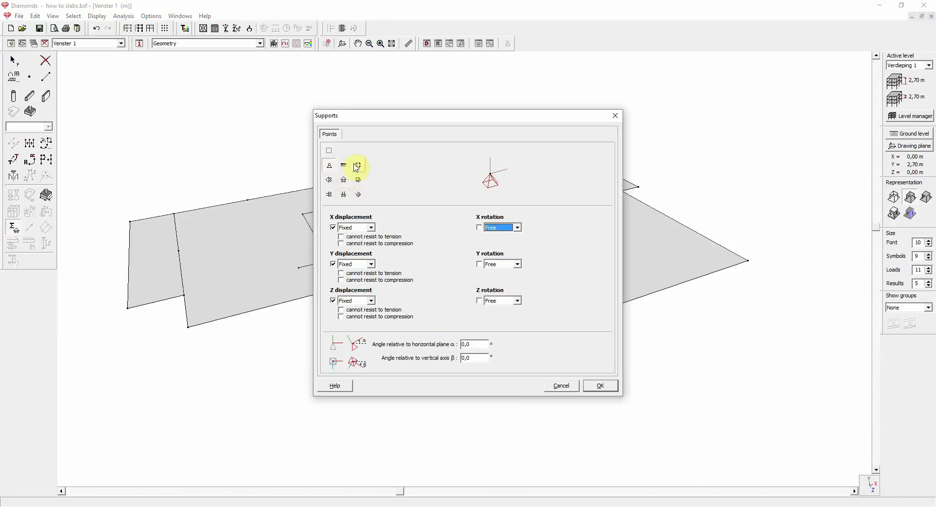
left_click(347, 168)
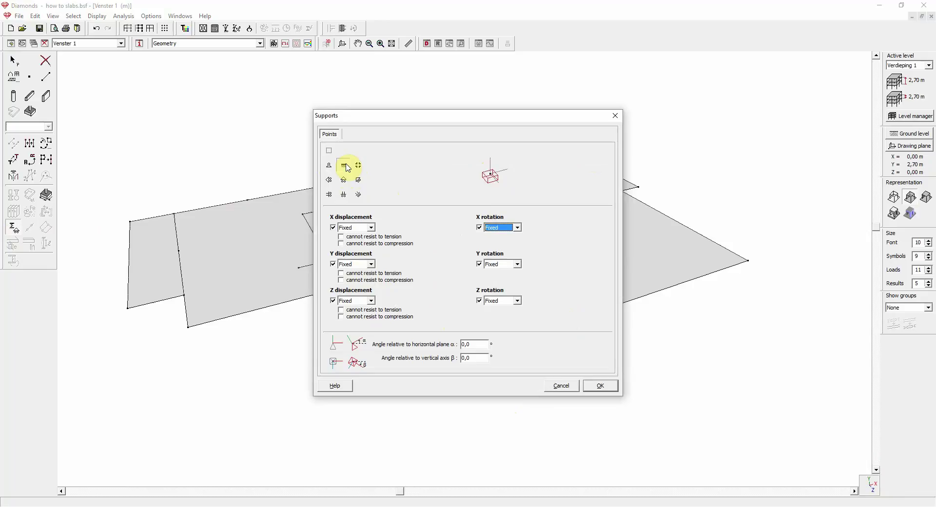
left_click(329, 167)
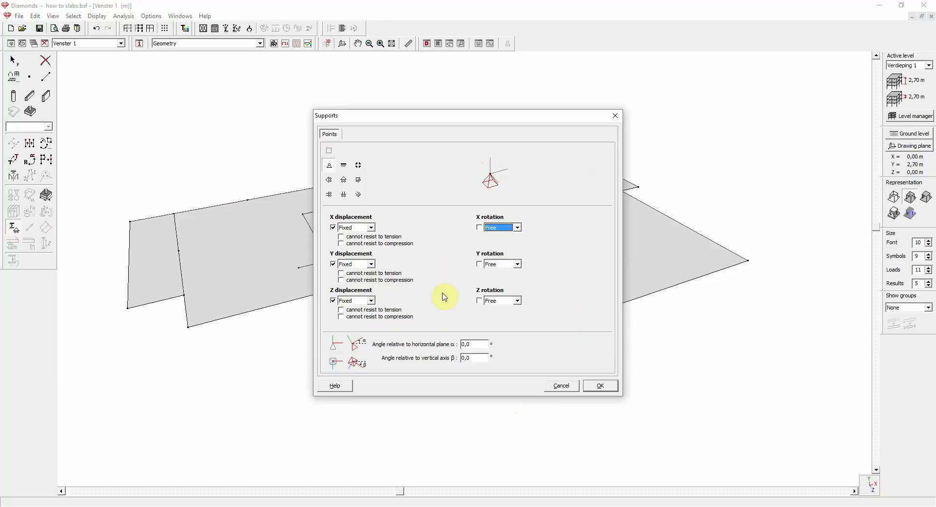
left_click(329, 151)
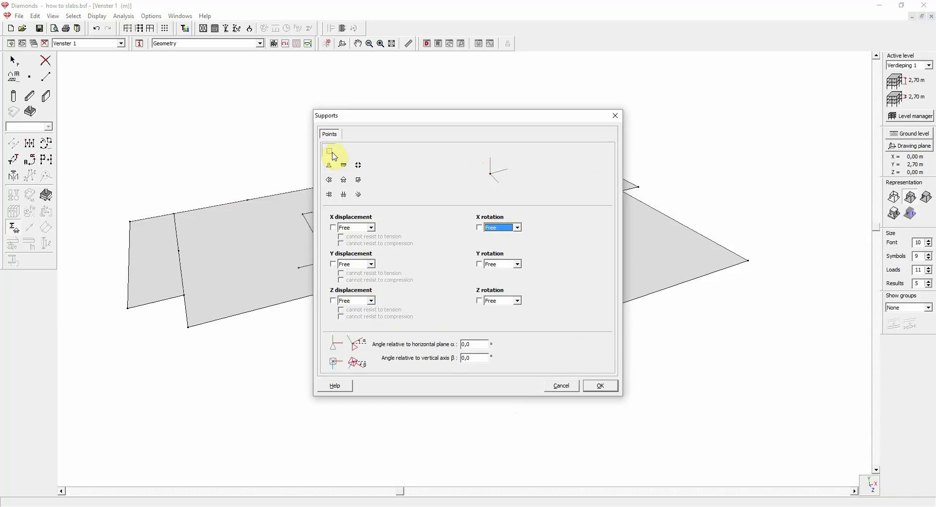
left_click(344, 183)
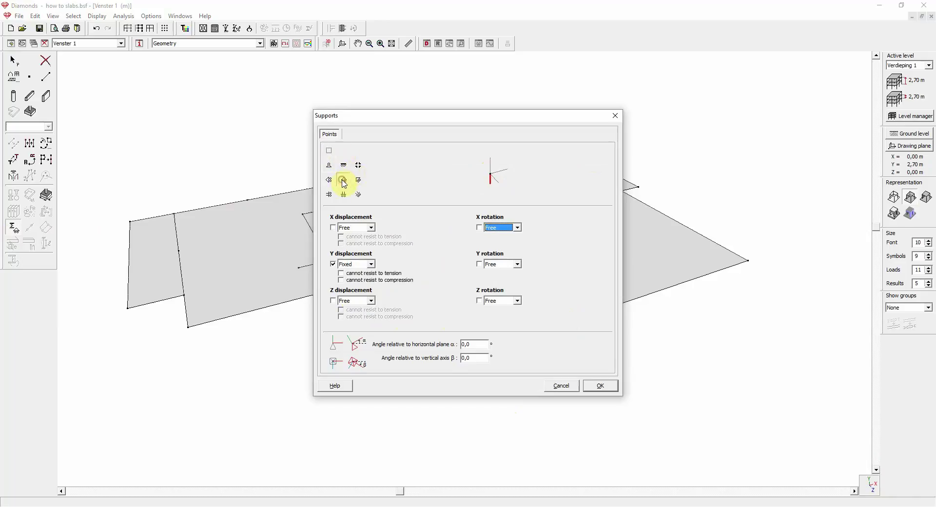
Confirm the point support and select the front, left inner and back slab edges
left_click(601, 387)
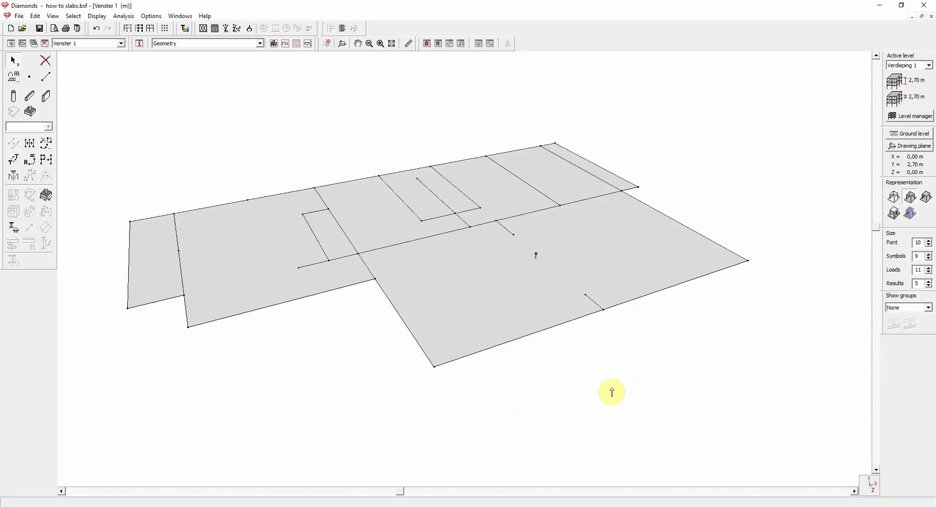
left_click(552, 333)
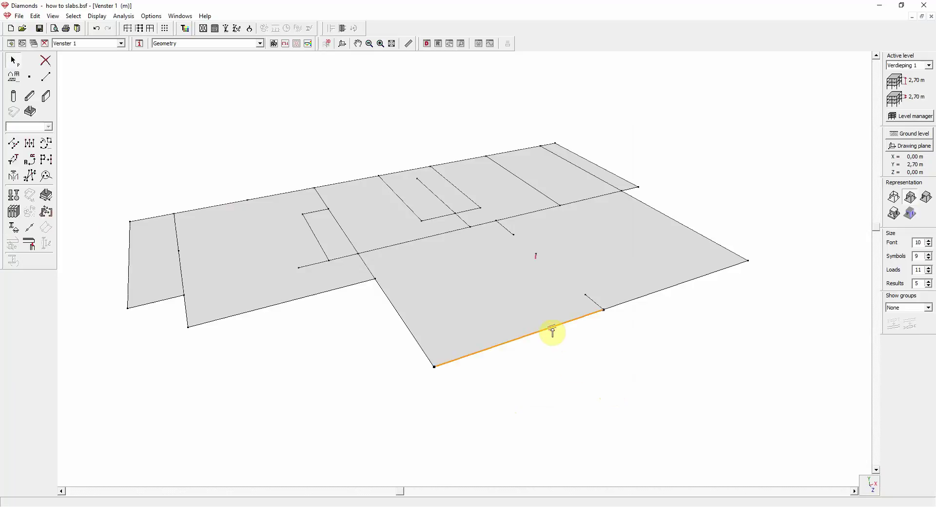
left_click(391, 307)
left_click(181, 271)
left_click(263, 308)
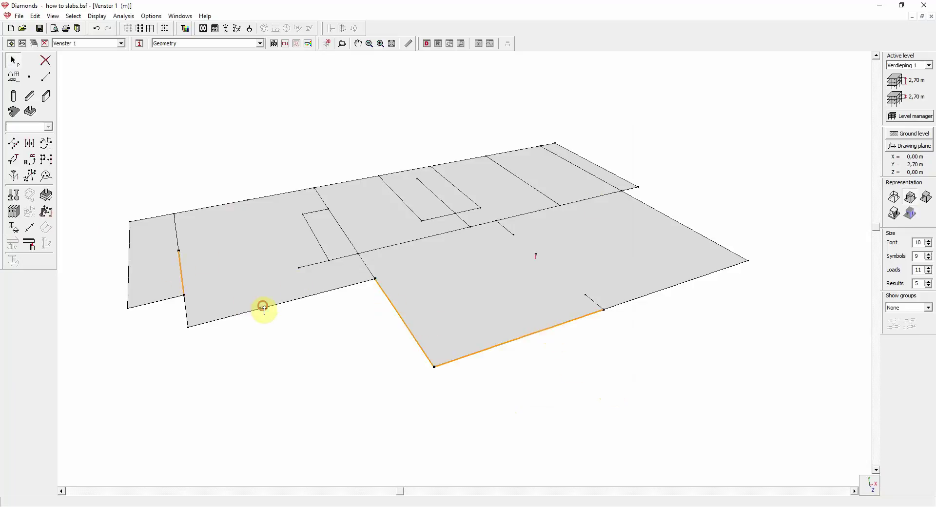
left_click(447, 163)
left_click(392, 174)
left_click(351, 182)
Assign line supports fixed in X, Y and Z to the selected edges
left_click(11, 229)
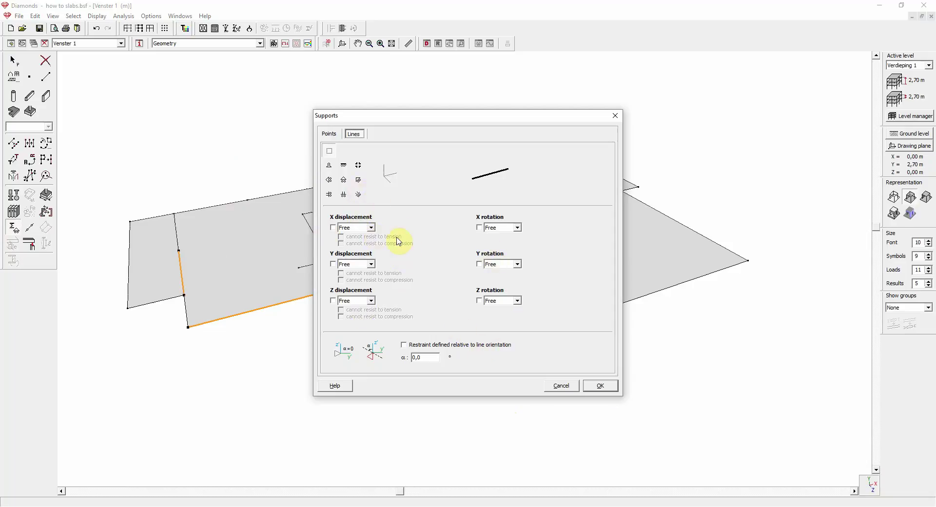
left_click(329, 166)
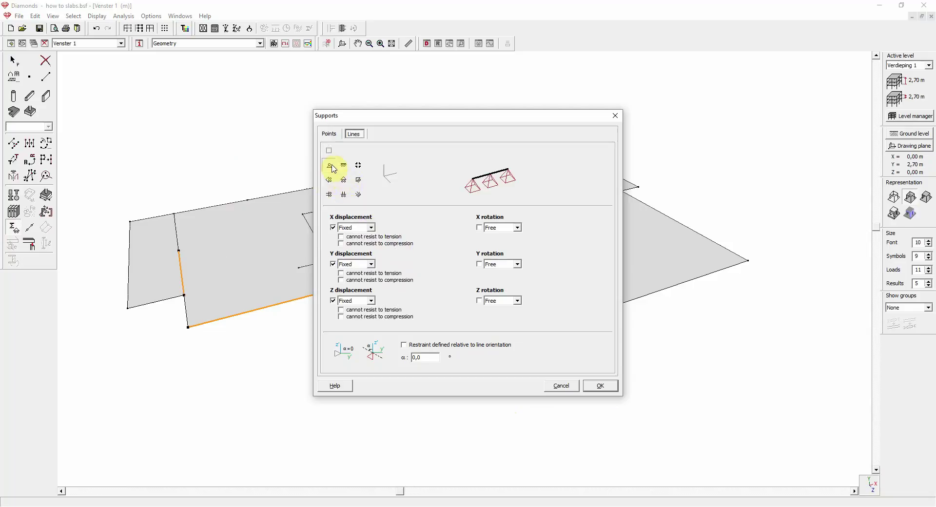
left_click(600, 386)
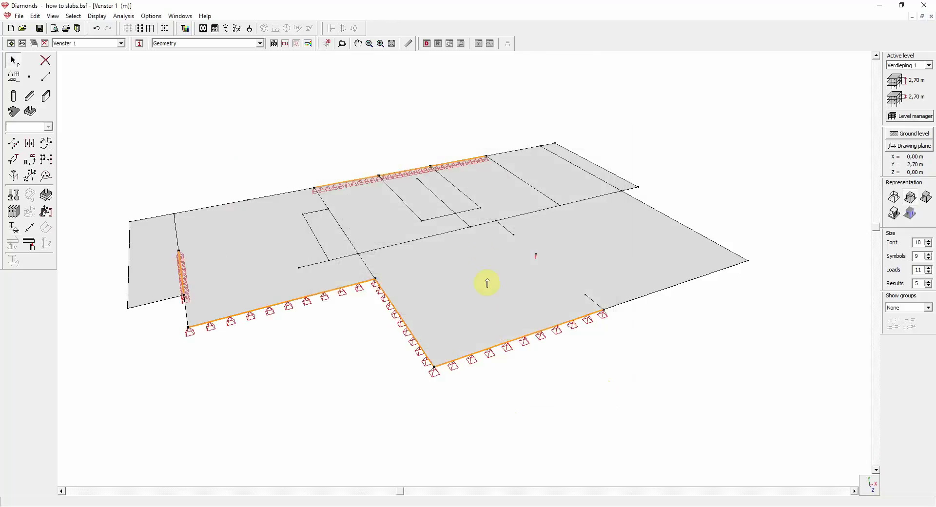
Start a surface support on the small middle slab area: X Free, Y Soil layers
left_click(335, 246)
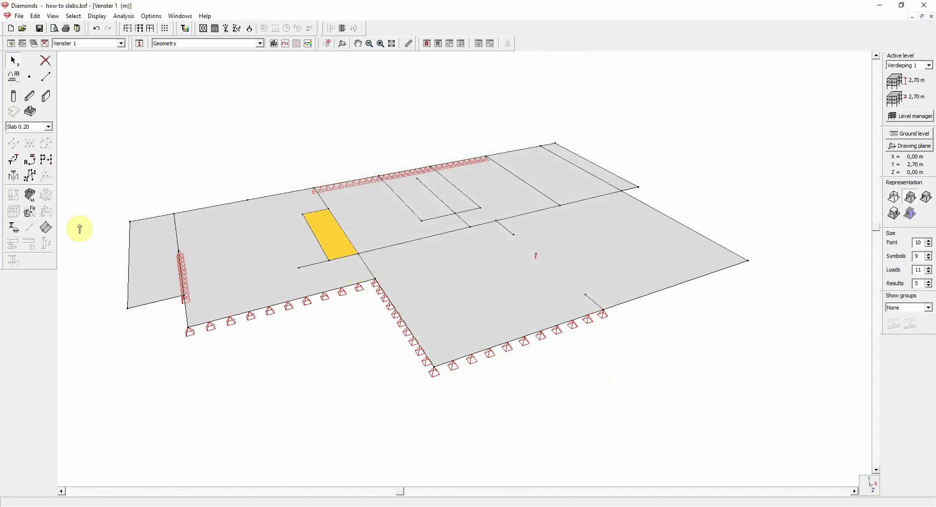
left_click(15, 229)
left_click(315, 247)
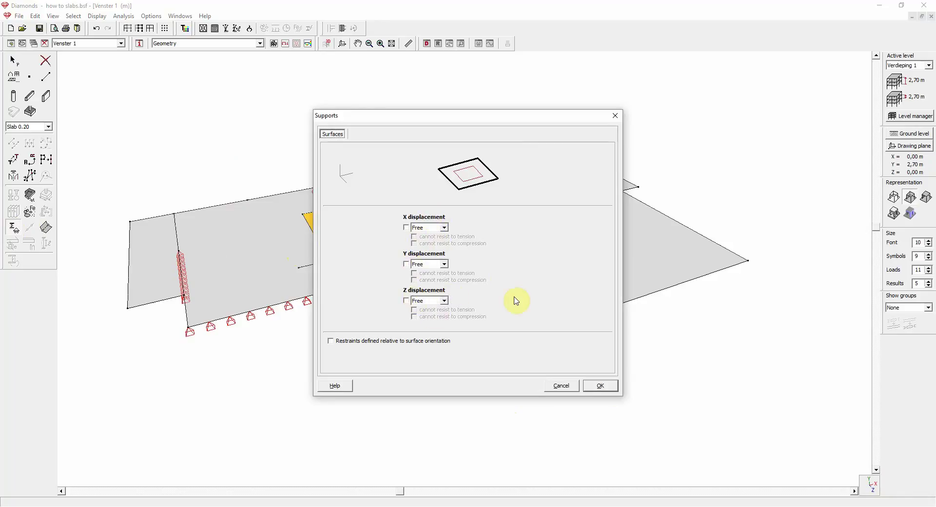
left_click(444, 228)
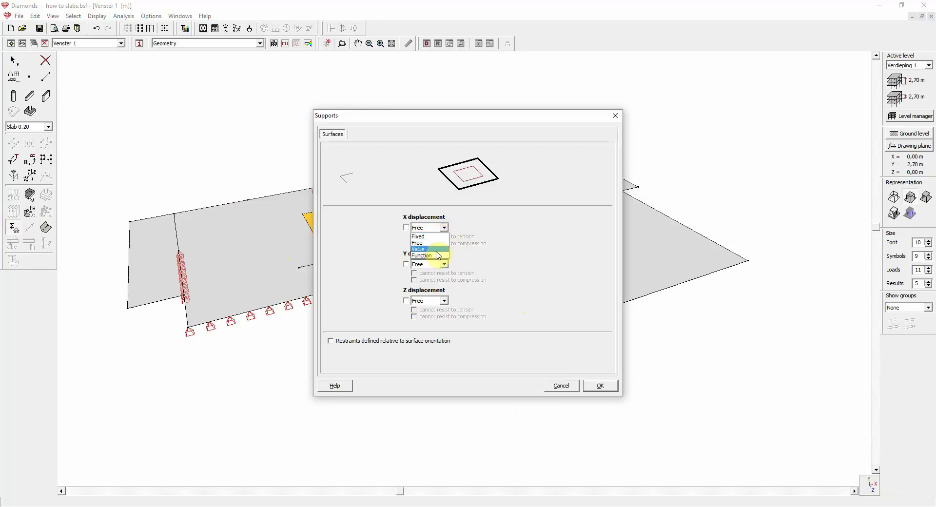
left_click(501, 251)
left_click(444, 265)
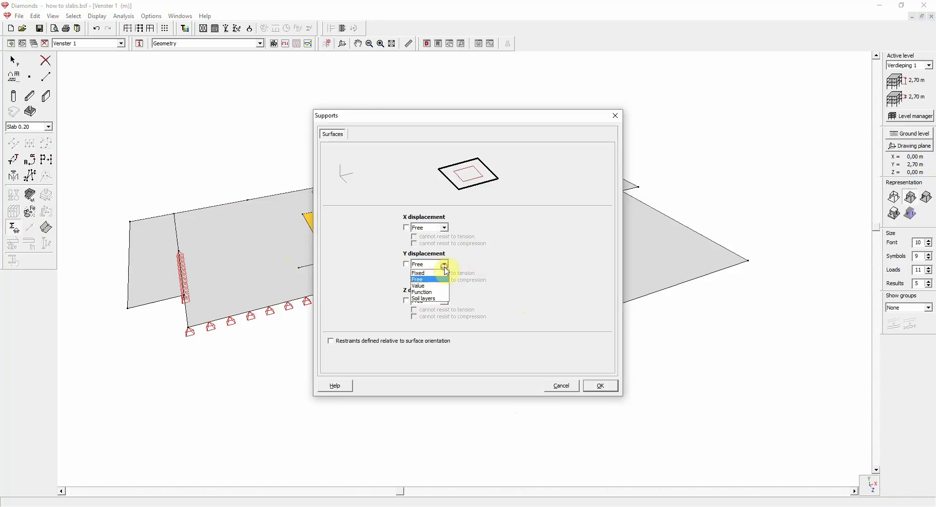
left_click(438, 299)
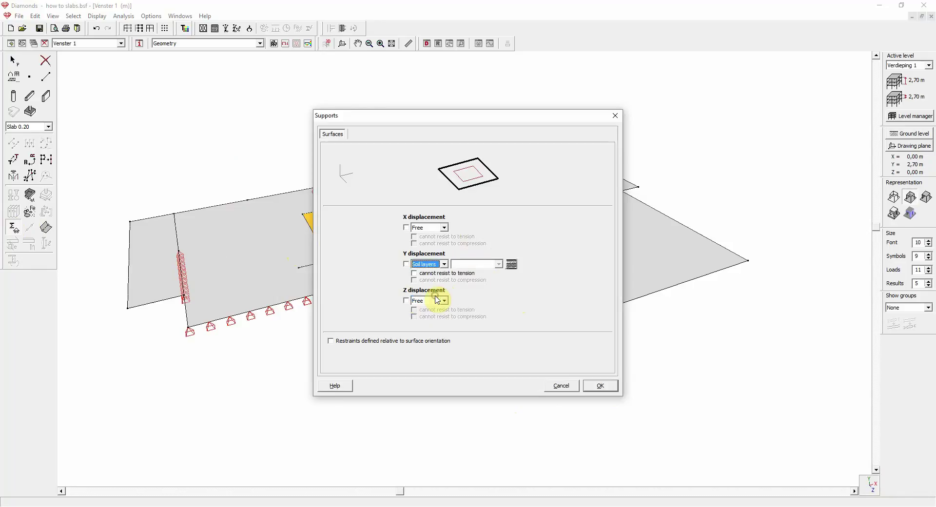
left_click(511, 266)
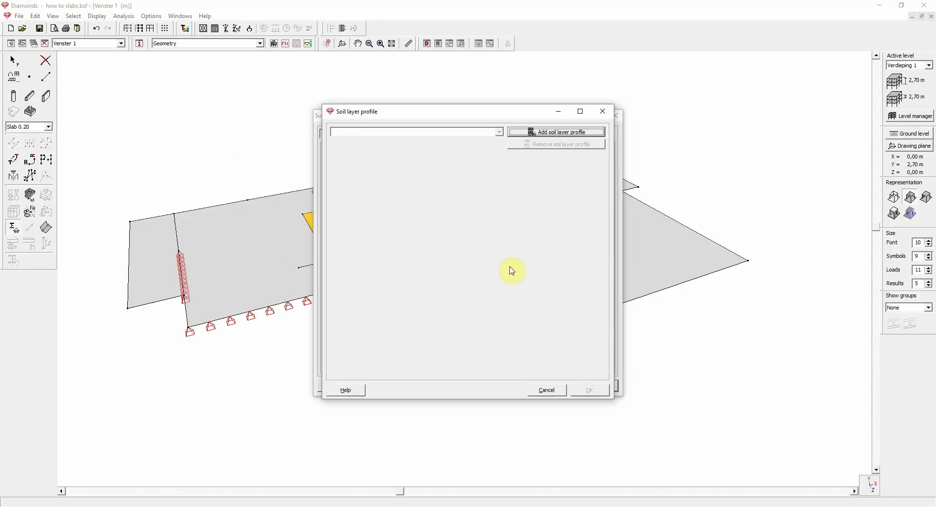
left_click(539, 131)
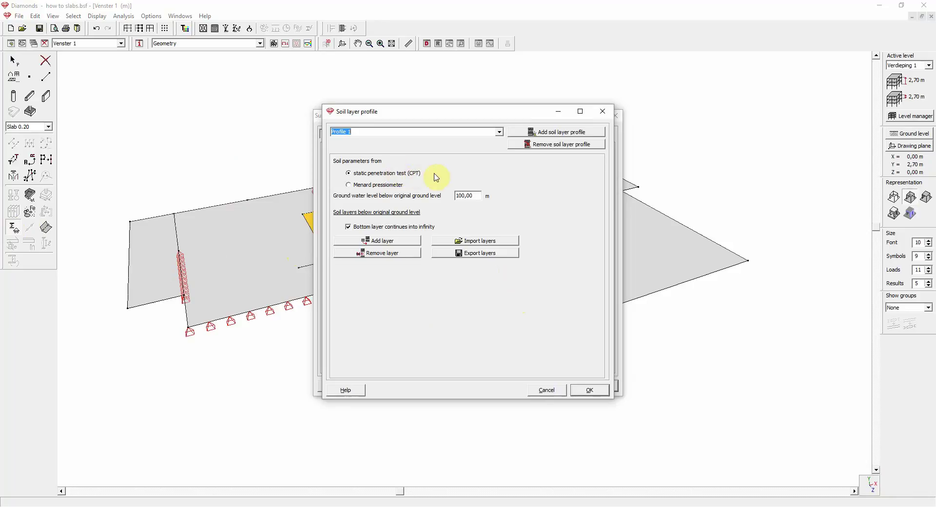
left_click(547, 390)
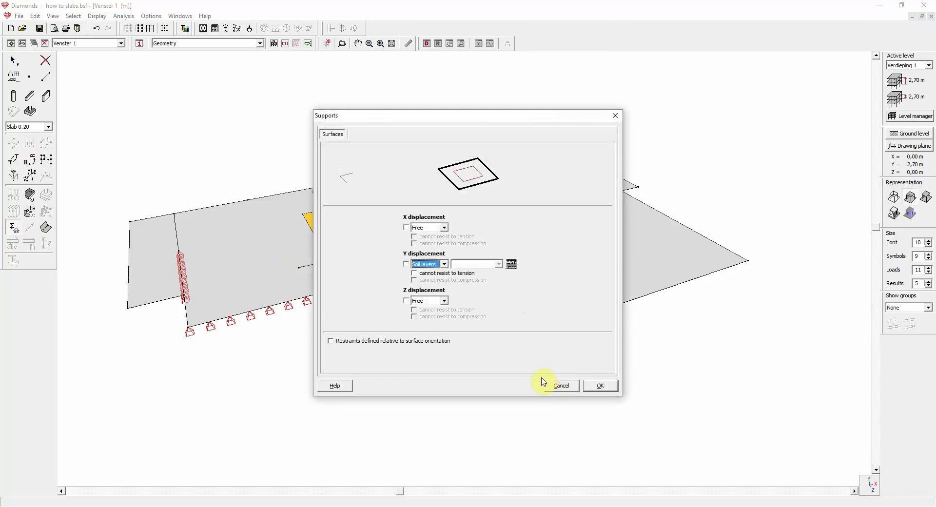
Switch Y displacement to a 5000 kN/m³ spring value and confirm the surface support
left_click(444, 264)
left_click(434, 287)
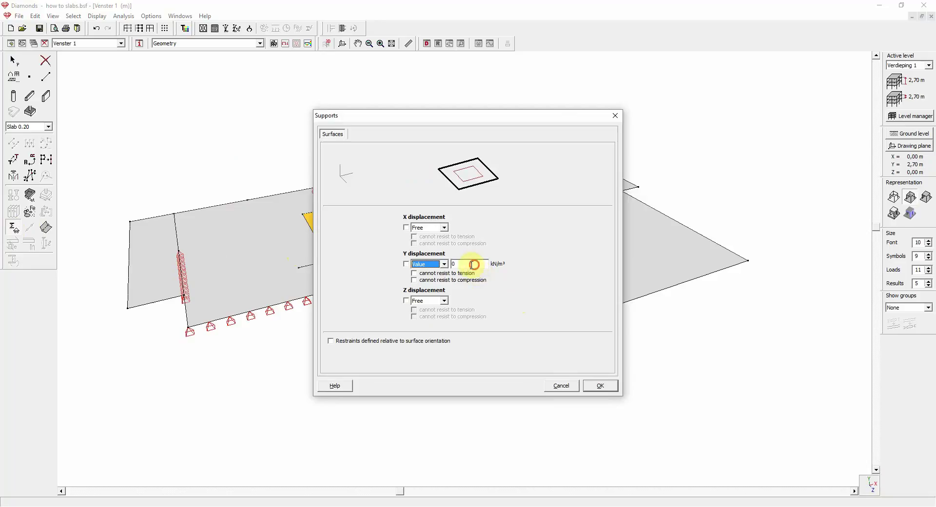
type("5000")
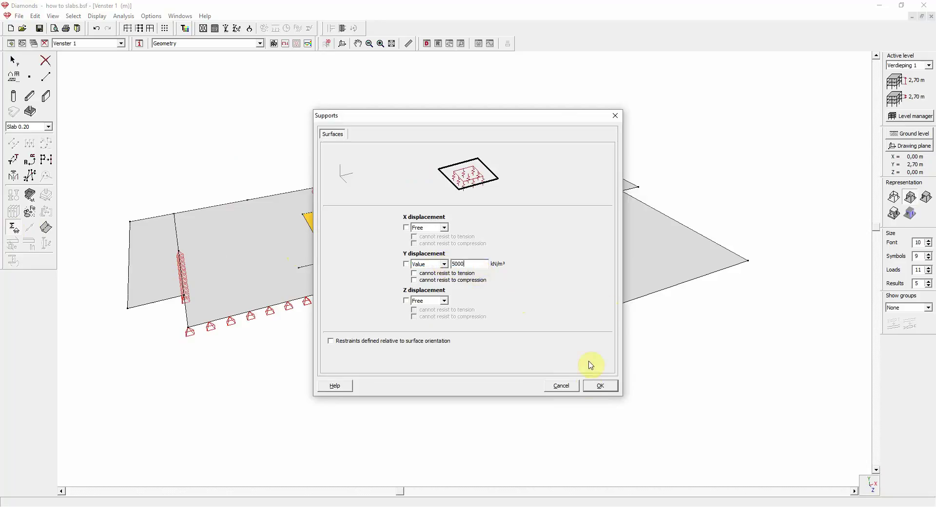
left_click(587, 387)
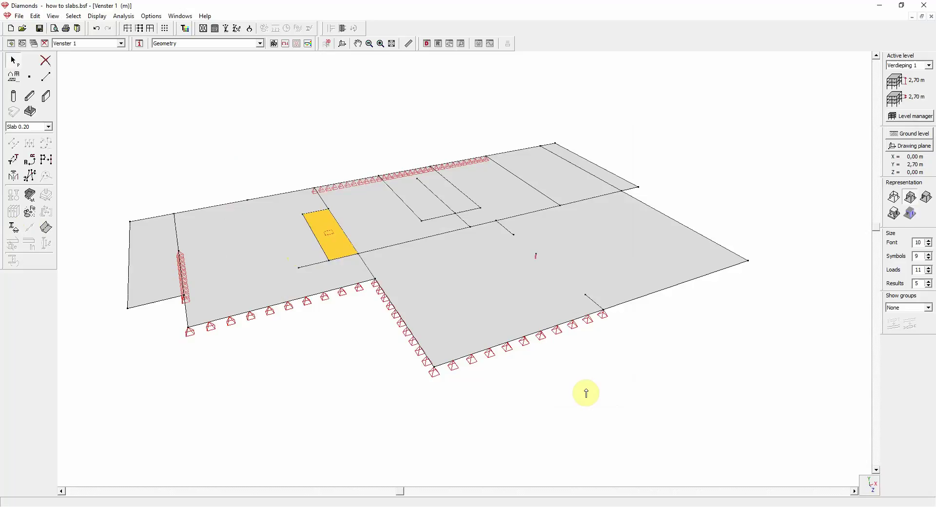
Add point supports fixed in X, Y and Z at the back-right edge's ends
left_click(586, 393)
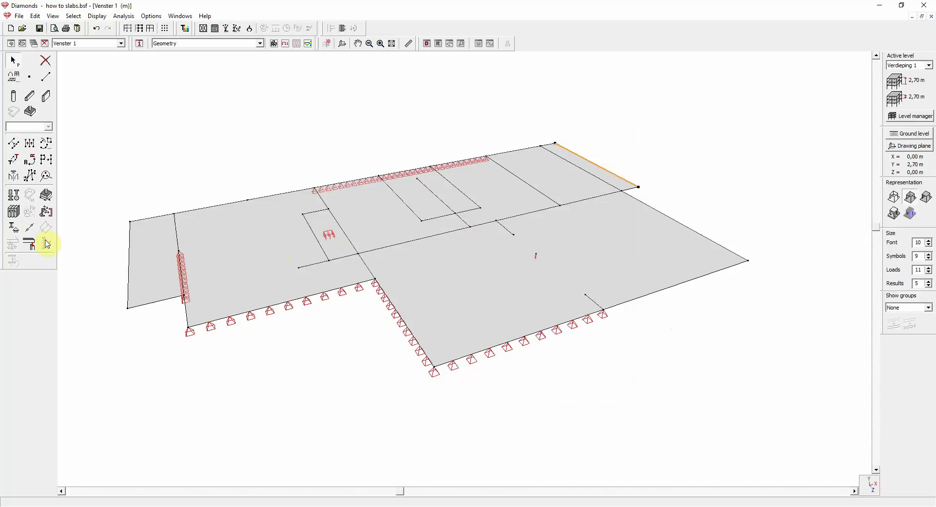
left_click(16, 231)
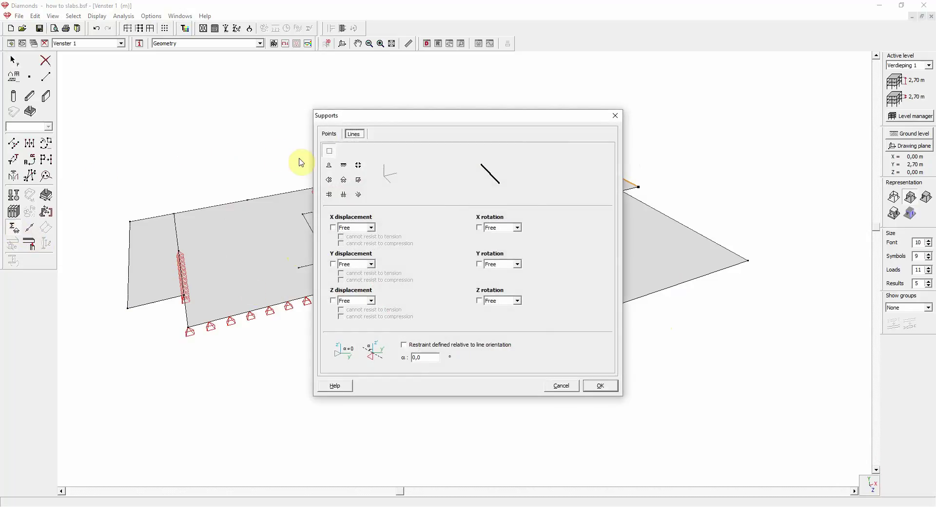
left_click(330, 136)
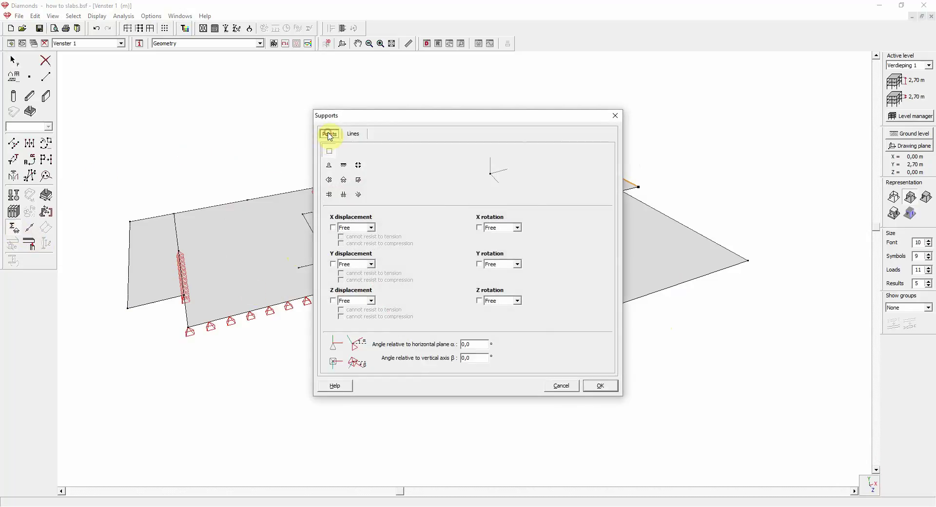
left_click(329, 167)
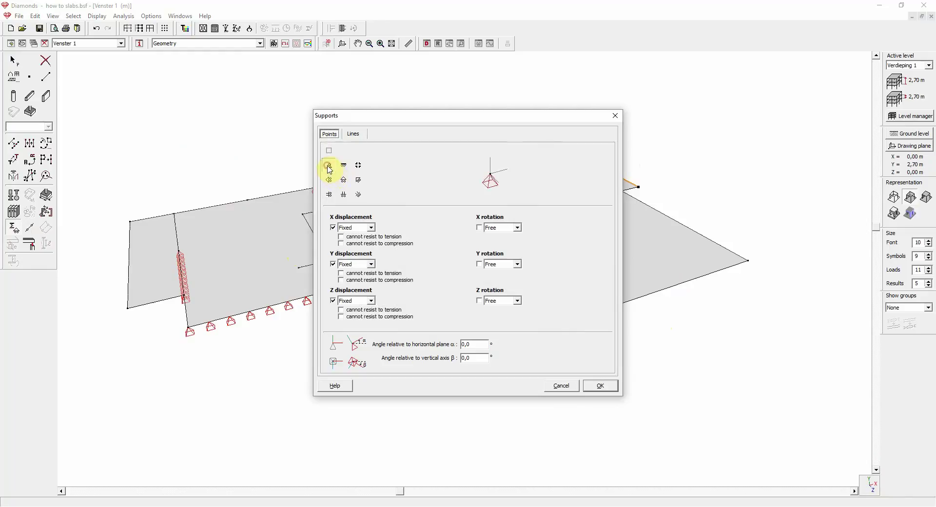
left_click(599, 386)
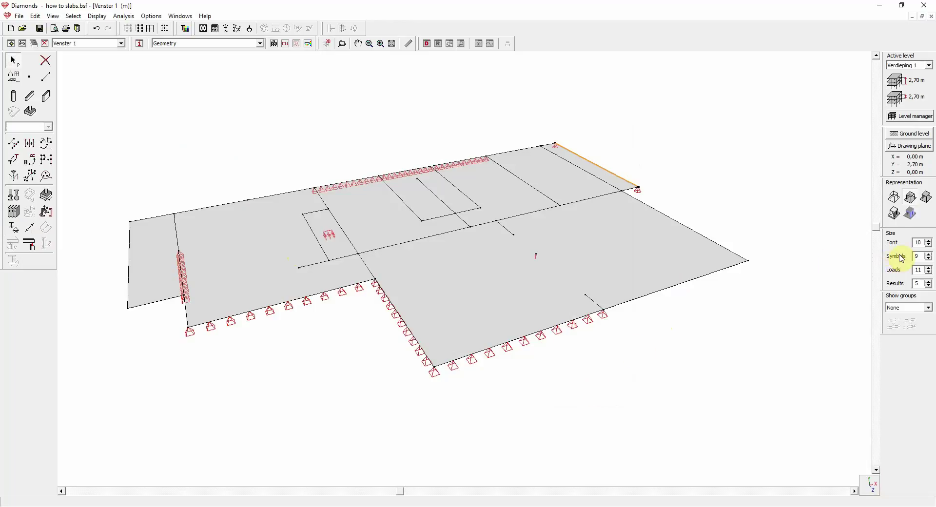
Raise the Symbols size to 16, then lower it back to 8
left_click(929, 254)
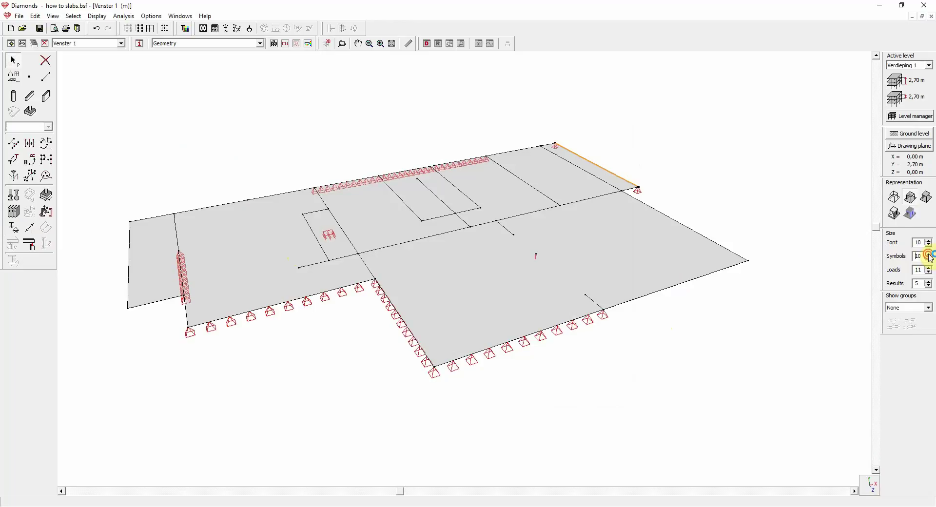
left_click(929, 254)
left_click(929, 253)
left_click(929, 254)
left_click(929, 254)
left_click(929, 253)
left_click(929, 253)
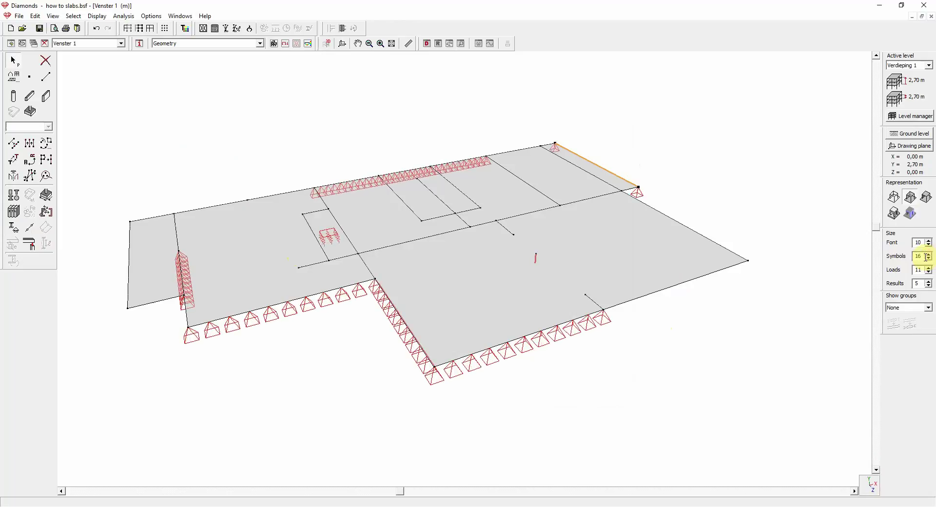
left_click(928, 259)
left_click(928, 259)
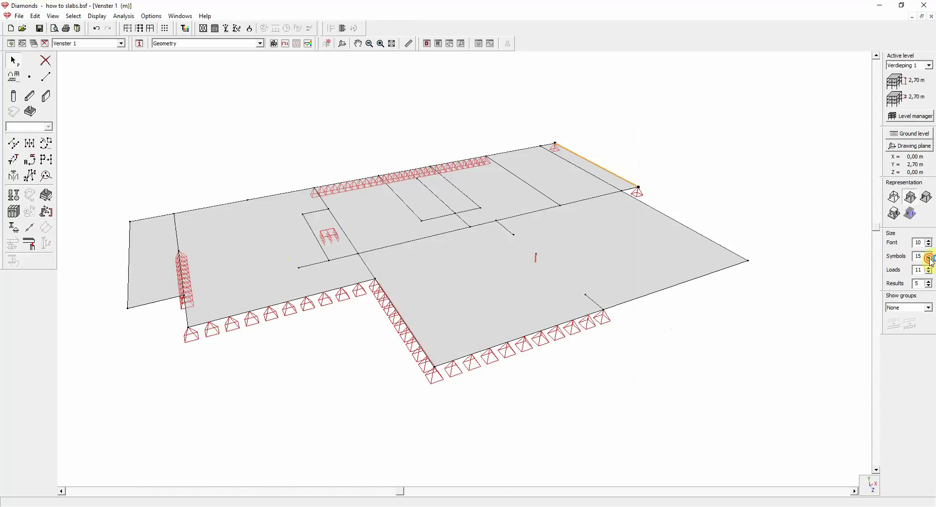
left_click(929, 259)
left_click(929, 259)
left_click(929, 259)
left_click(928, 259)
left_click(929, 259)
left_click(929, 259)
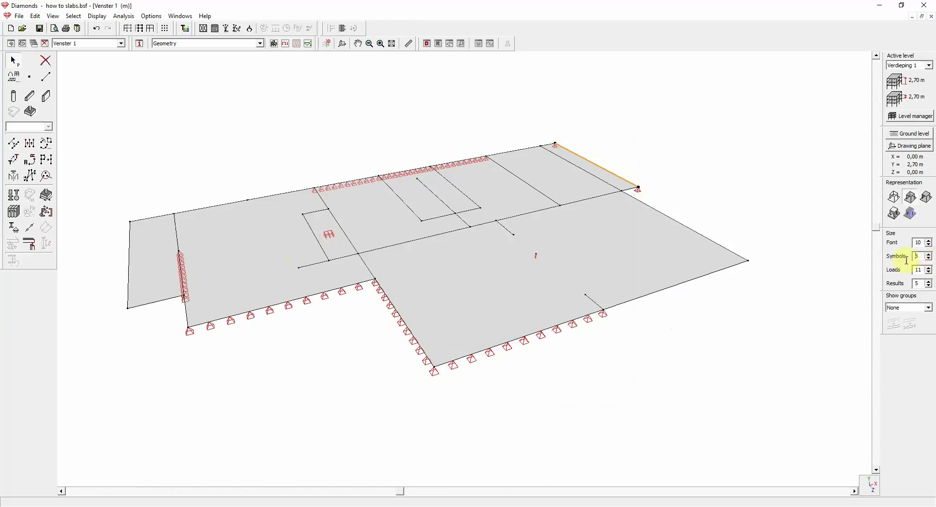